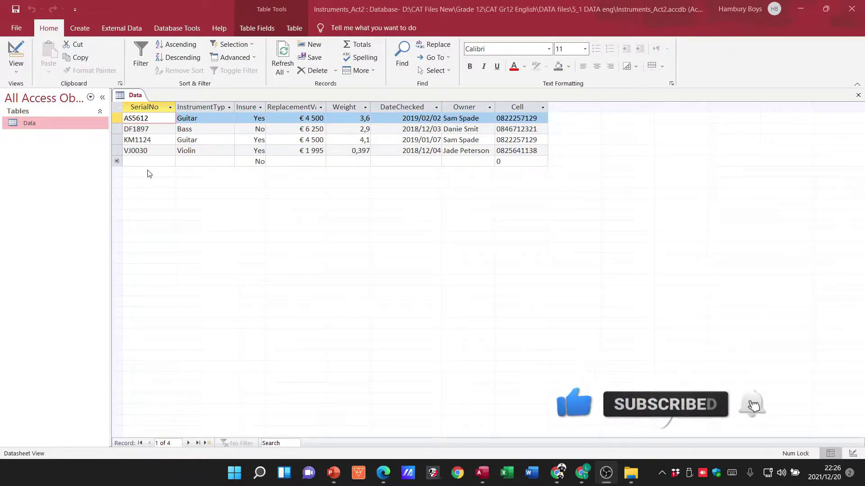
Step: Open the Data table in Design View and select the Weight field to view its properties
click(21, 69)
click(21, 70)
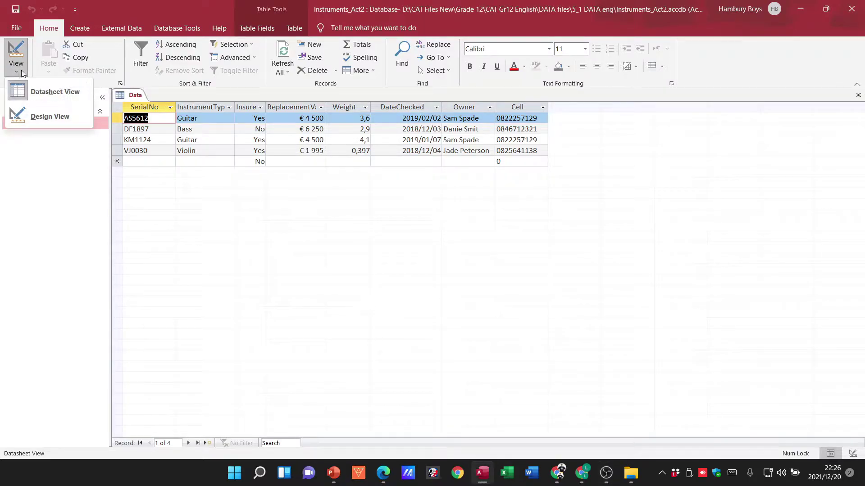
click(23, 115)
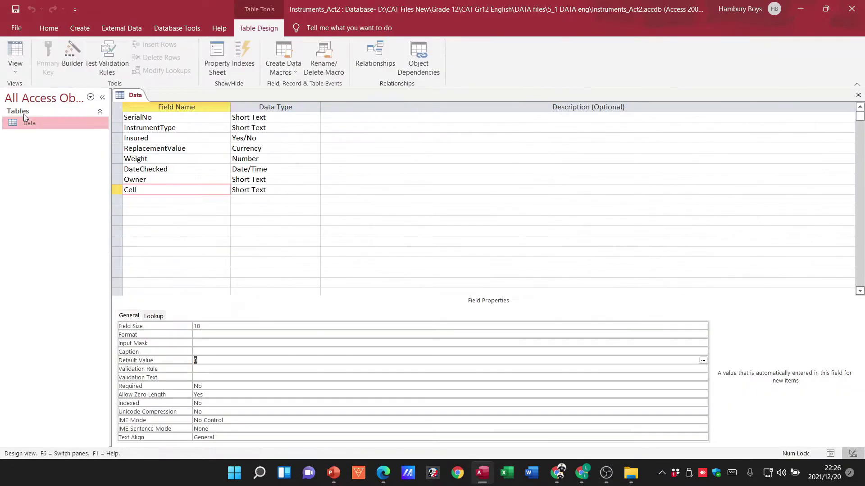
click(154, 155)
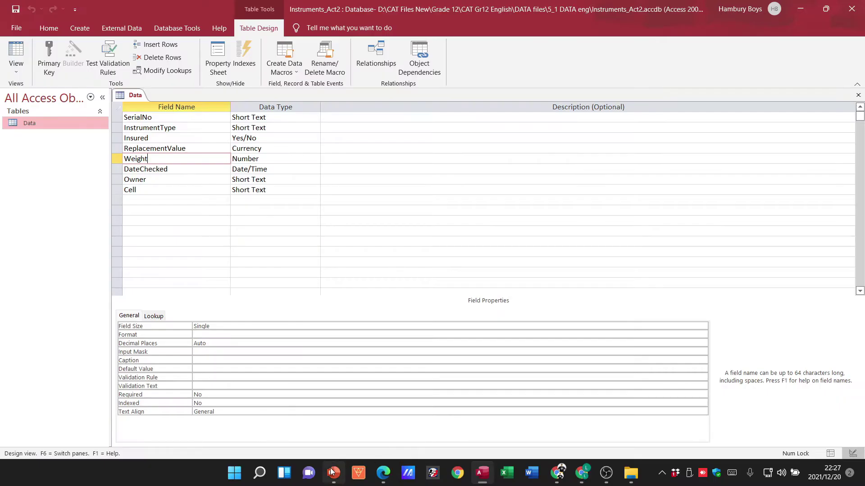
Step: Review the PowerPoint slide of validation rule examples, then return to the Access table design
click(333, 480)
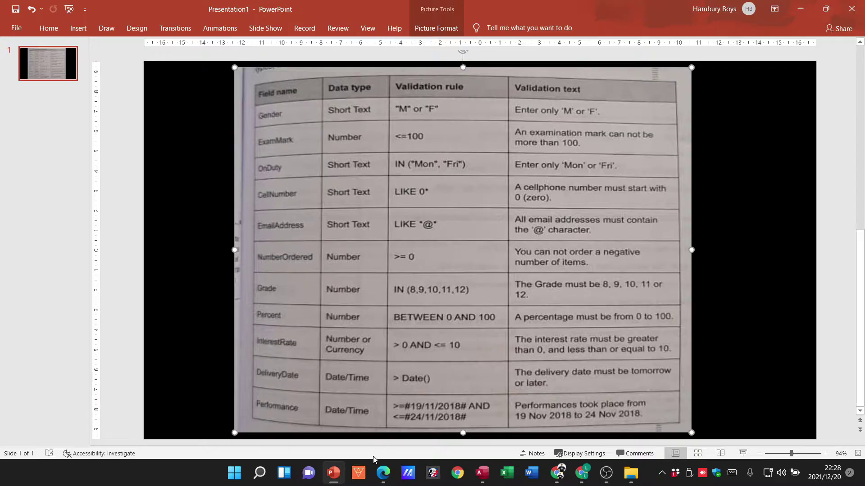
click(482, 472)
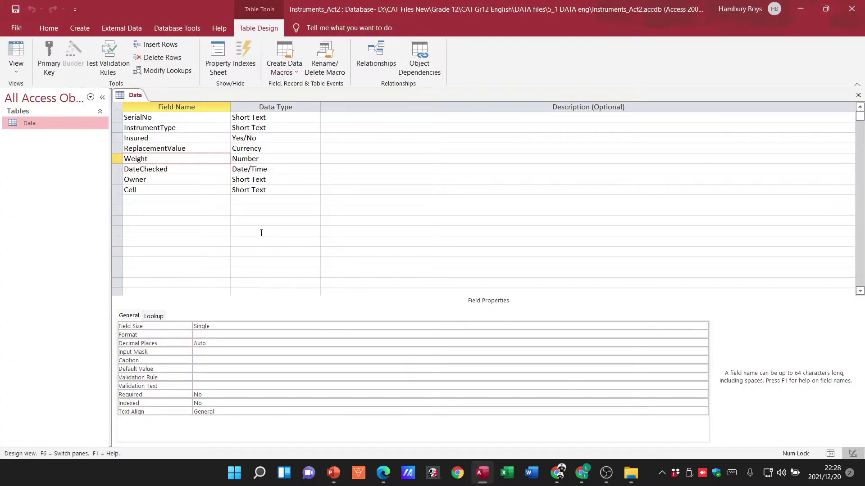
Step: Add a new field named Gender below Cell, keeping the Short Text data type
click(154, 200)
text(Ge)
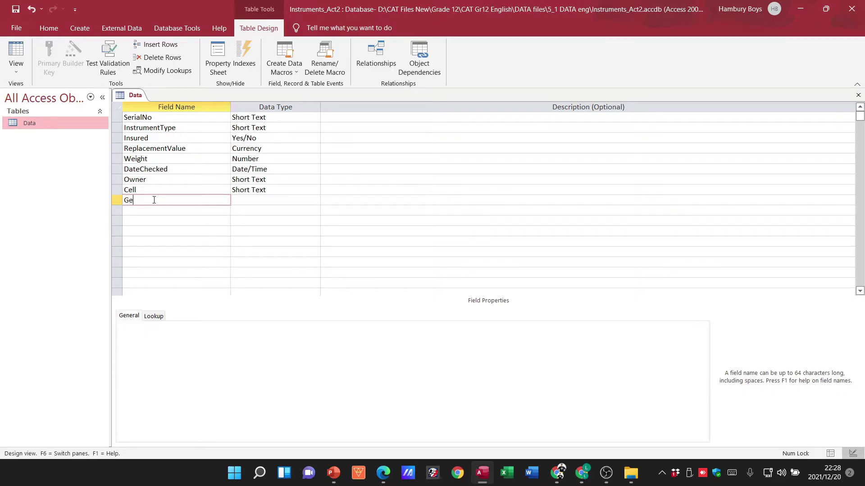
text(nder)
click(299, 201)
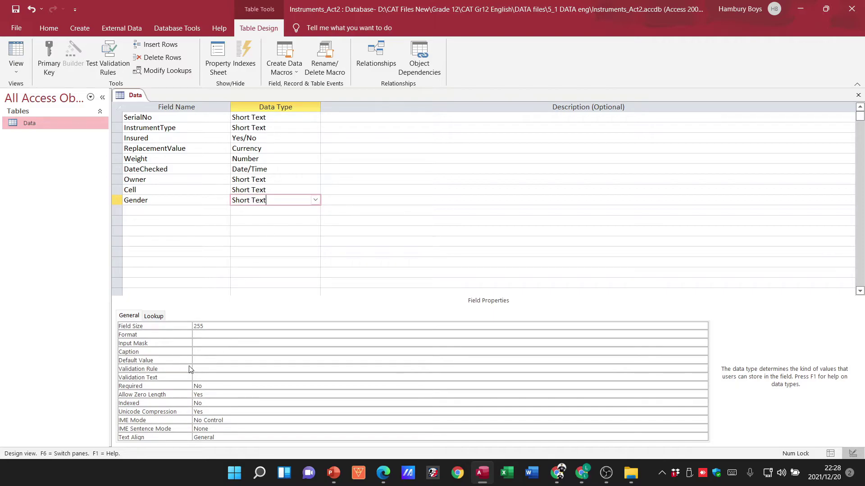
Step: Give Gender the validation rule "M" Or "F" and validation text 'Enter only M or F'
click(207, 369)
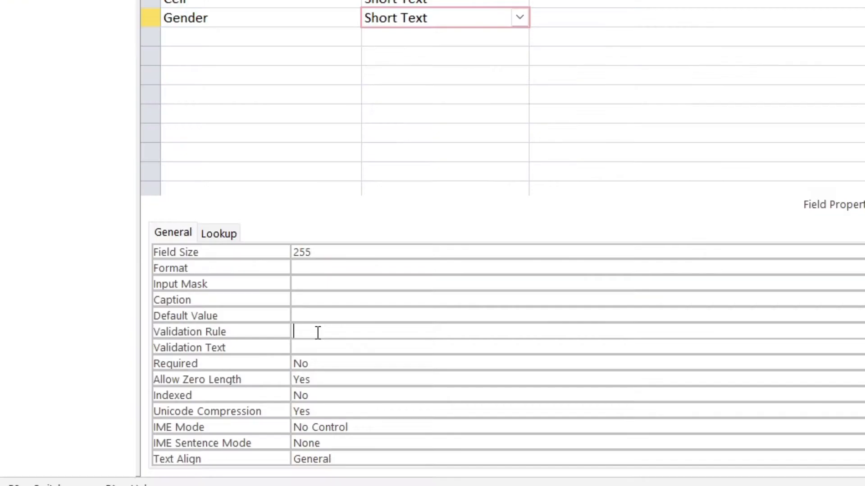
text(M or F)
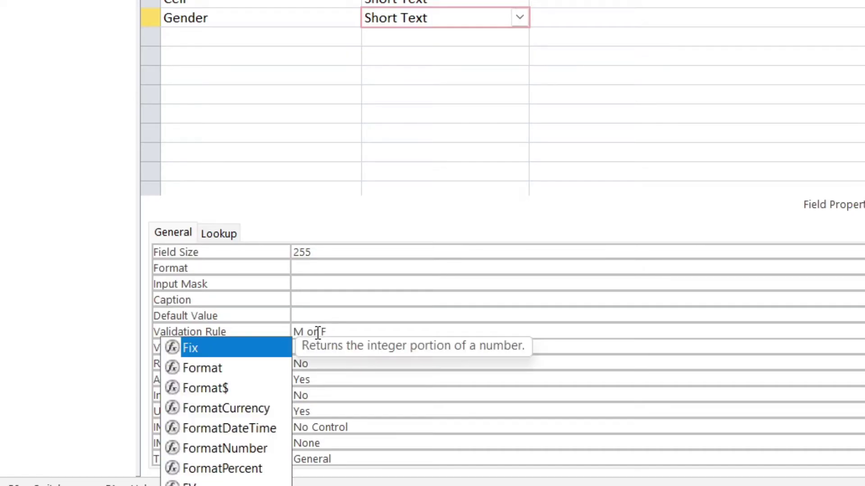
key(Down)
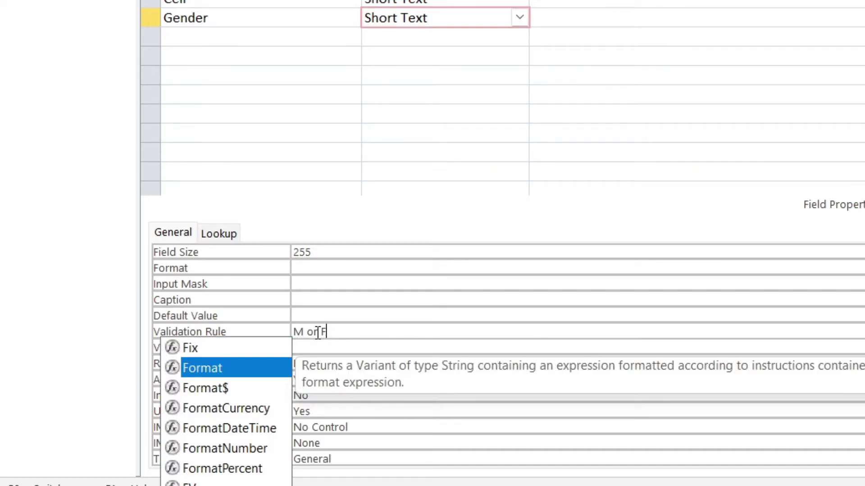
click(475, 275)
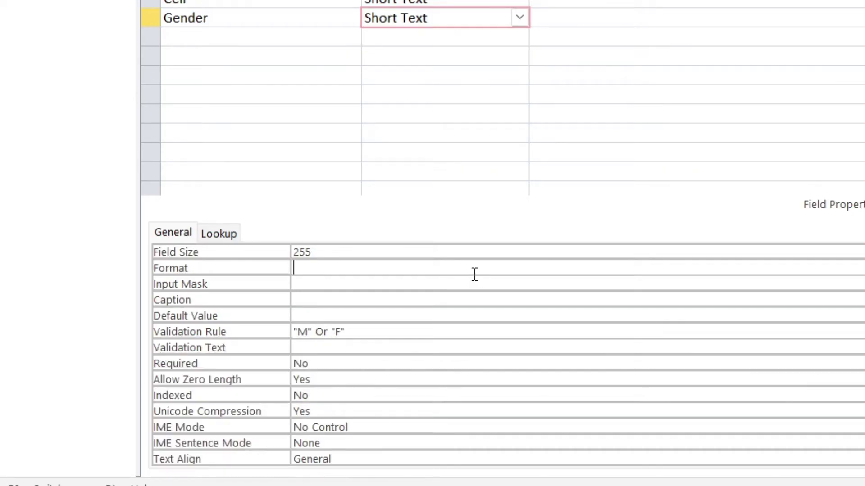
click(312, 345)
text(Enter o)
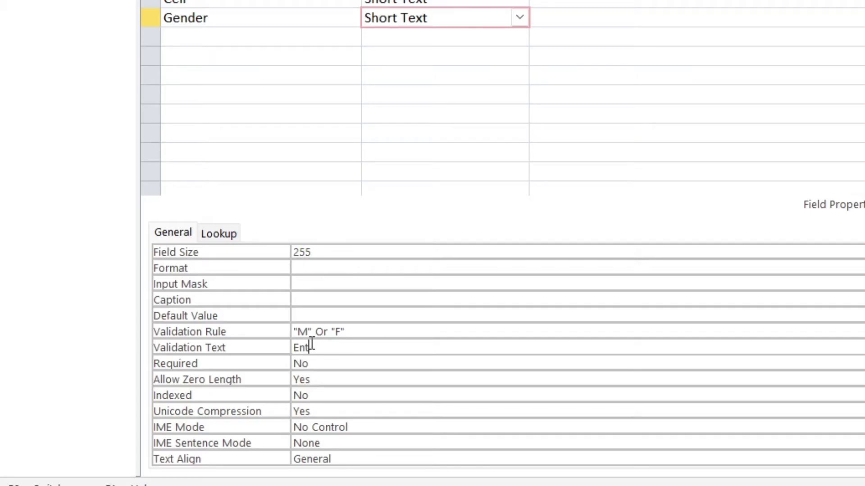
text(nly M or F)
Step: Start a new datasheet record with ID VH0090 and instrument type Piano
click(357, 311)
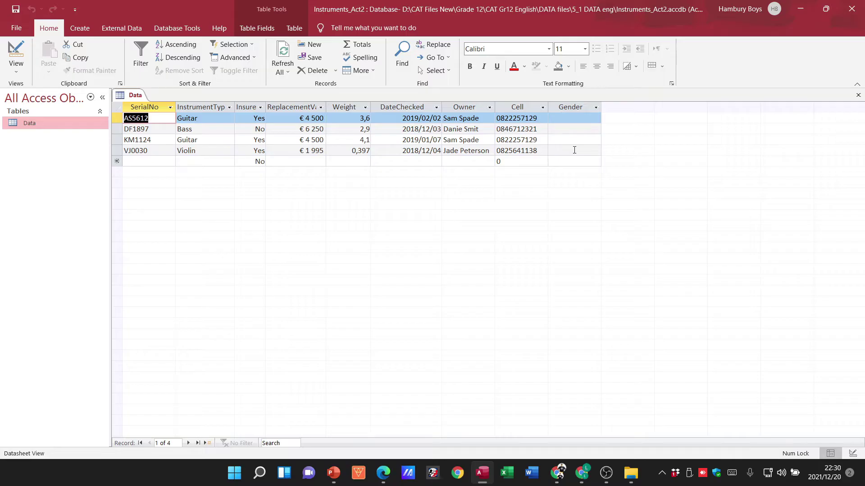
click(573, 150)
key(Tab)
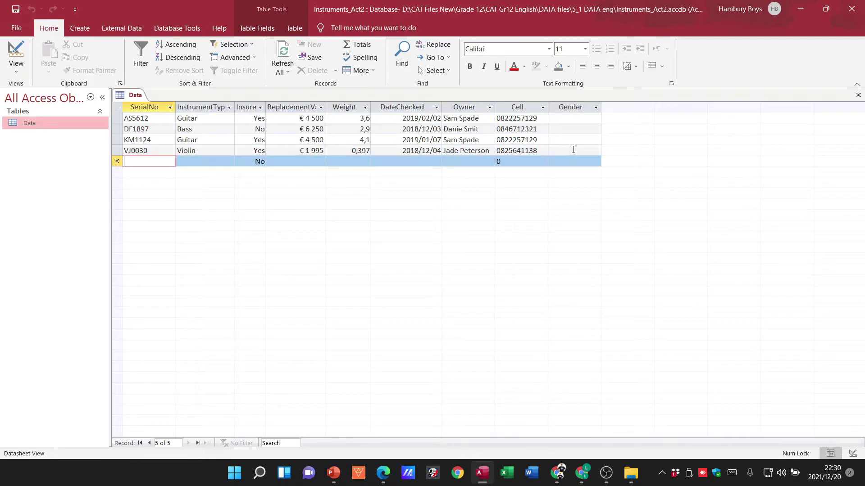
text(V)
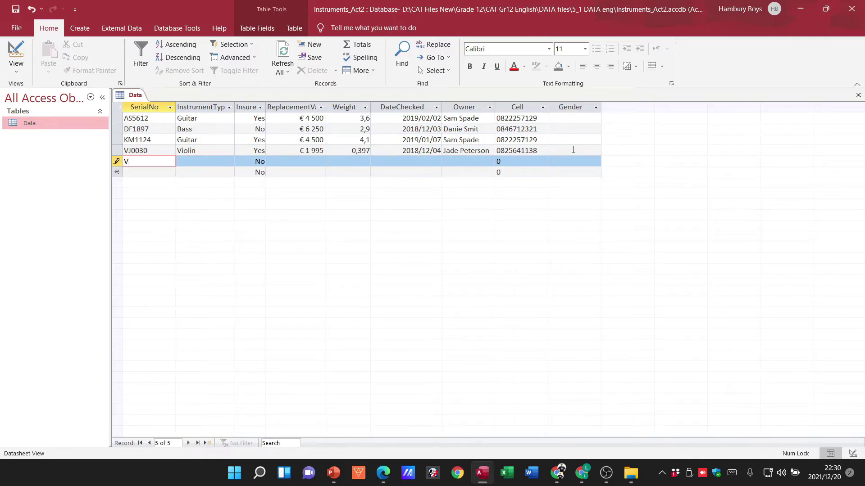
text(H0090)
key(Tab)
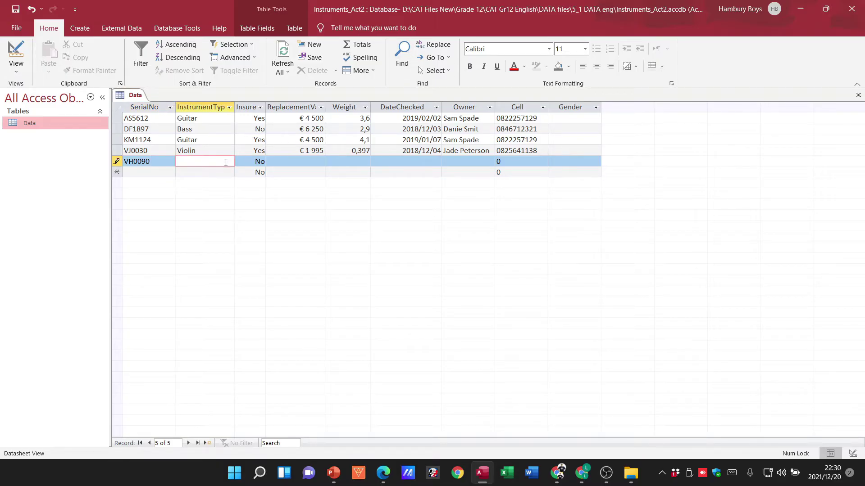
text(Piano)
key(Tab)
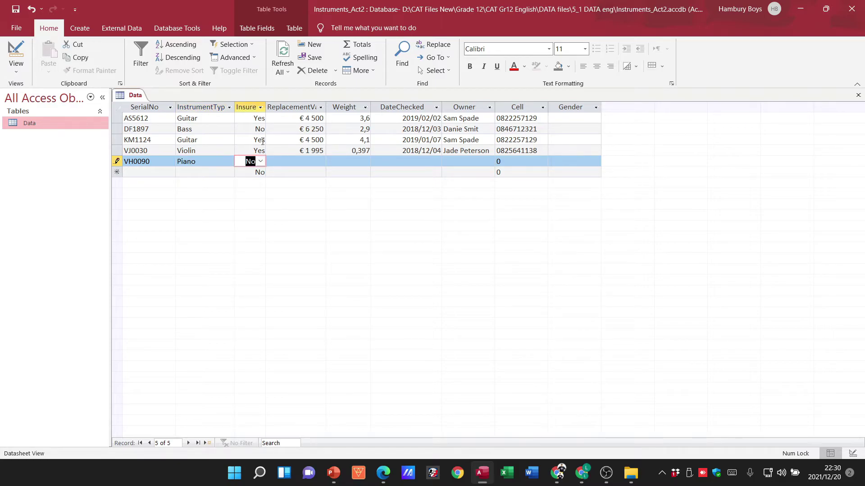
Step: Keep Insure as No, enter replacement value 1000, and move to the Gender cell
click(261, 162)
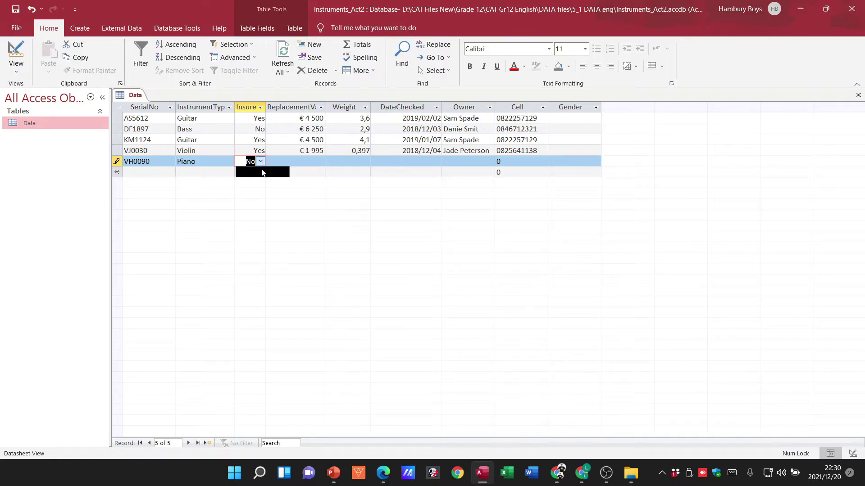
click(306, 162)
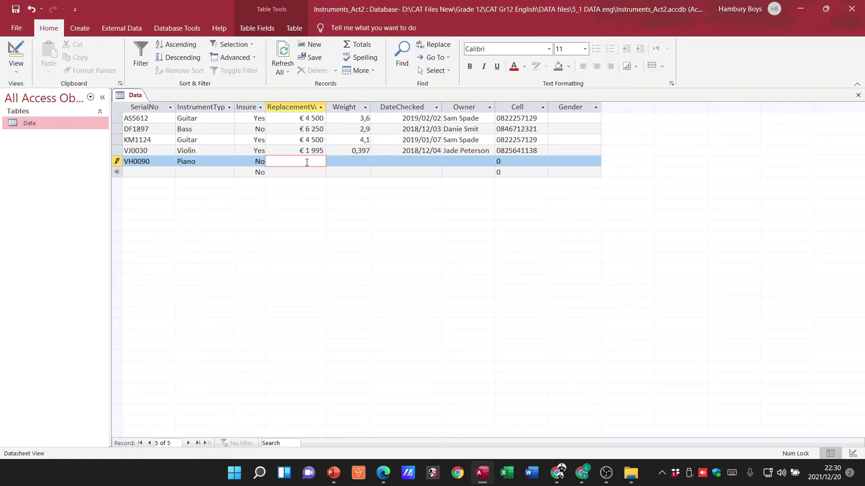
text(1000)
click(359, 162)
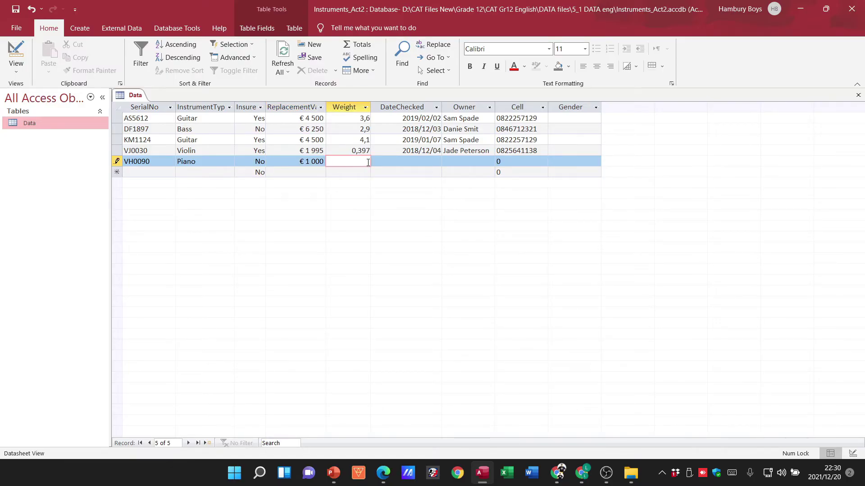
click(397, 161)
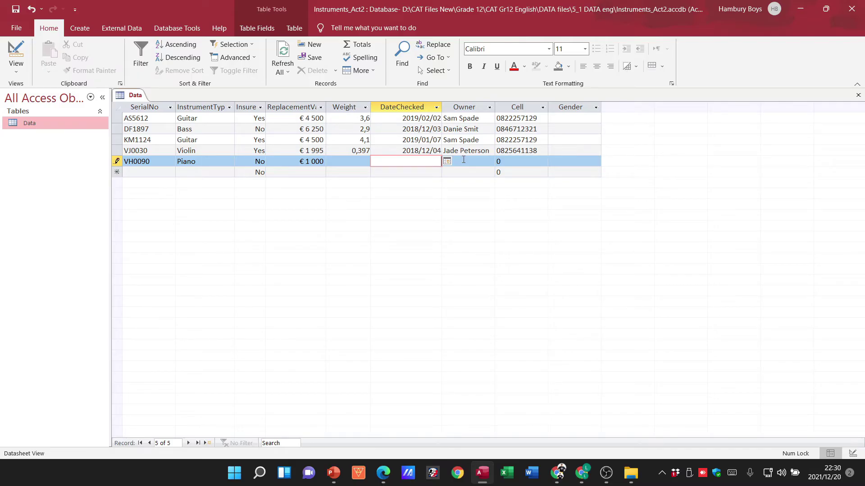
click(459, 160)
click(572, 164)
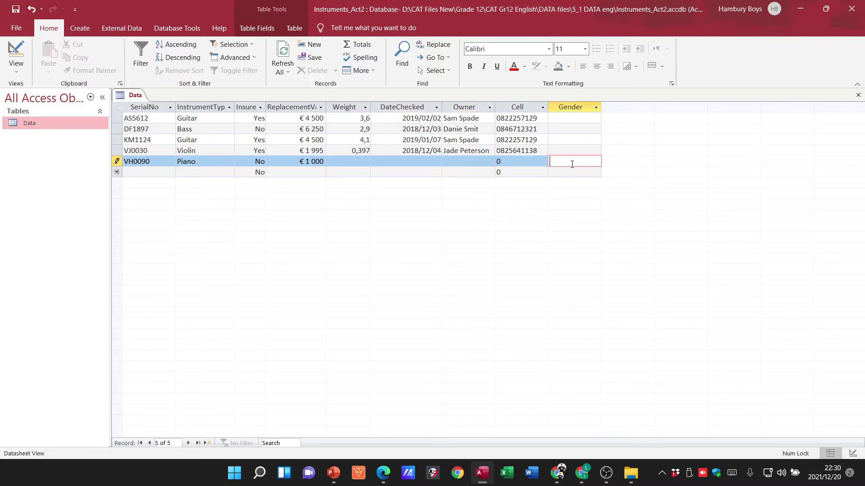
Step: Enter J as Gender and dismiss the 'Enter only M or F' error message
text(J)
key(Return)
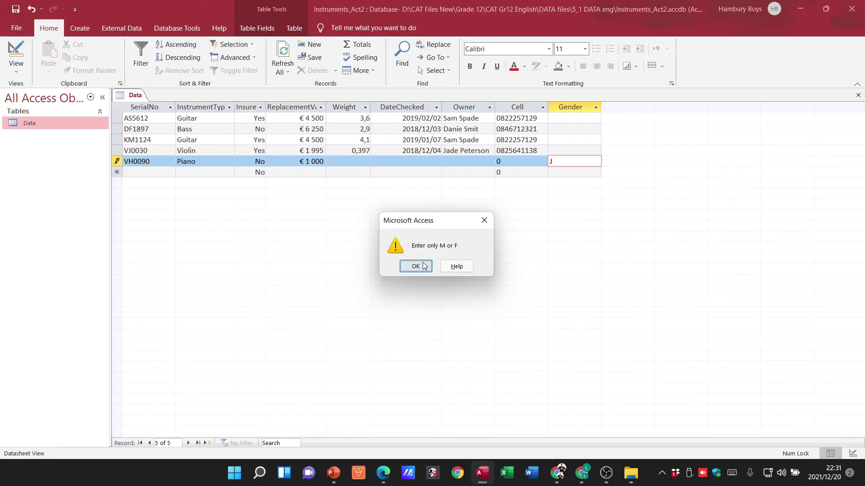
click(417, 281)
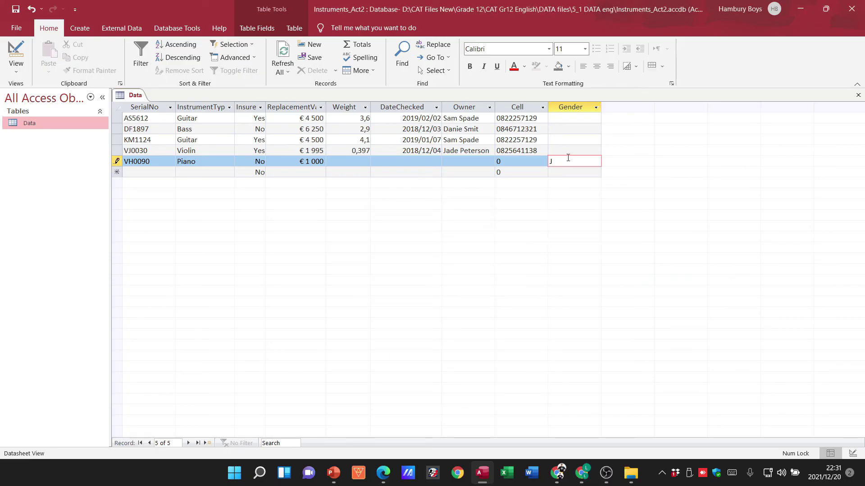
Step: Replace J with M and save the VH0090 record
key(BackSpace)
text(M)
key(Return)
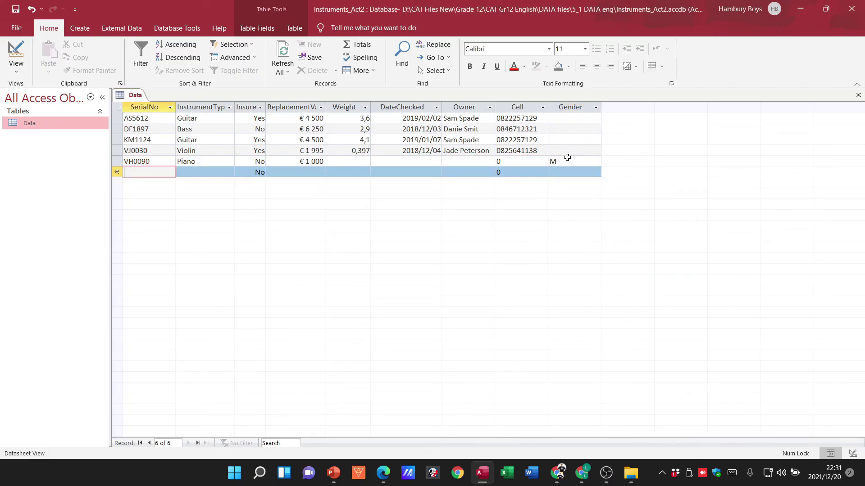